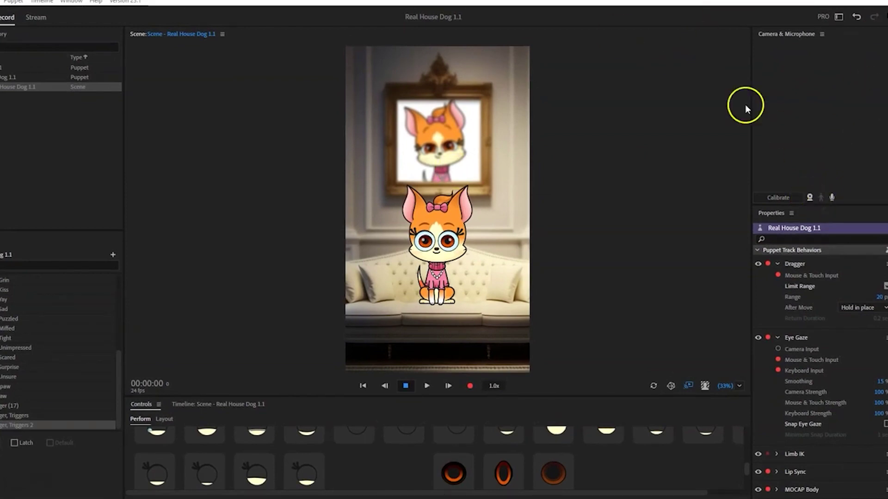
Switch on the webcam in Camera & Microphone to start live face tracking of the dog.
left_click(809, 198)
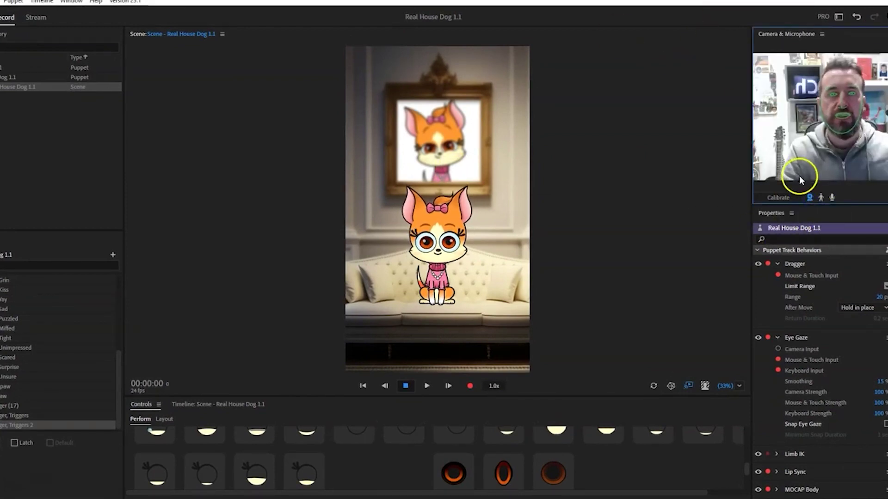
Calibrate face tracking, steer the dog's eyes around the scene with the mouse, then return gaze to the camera.
left_click(779, 197)
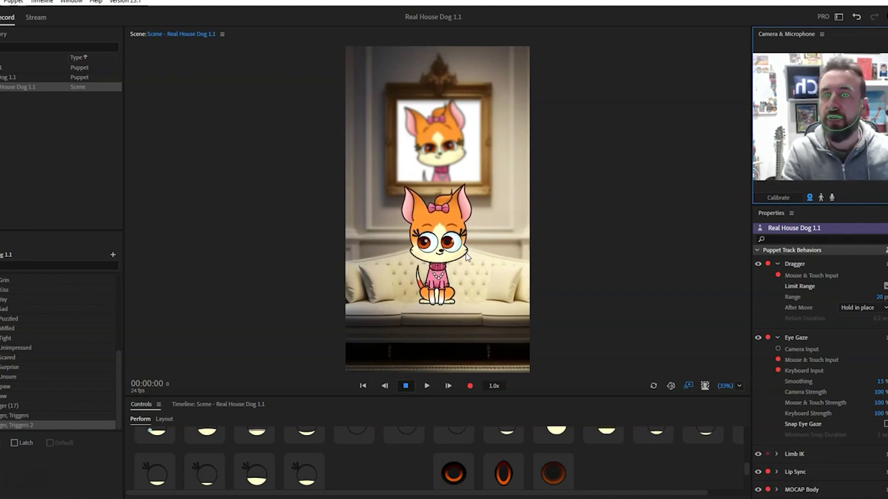
left_click(500, 240)
left_click(494, 240)
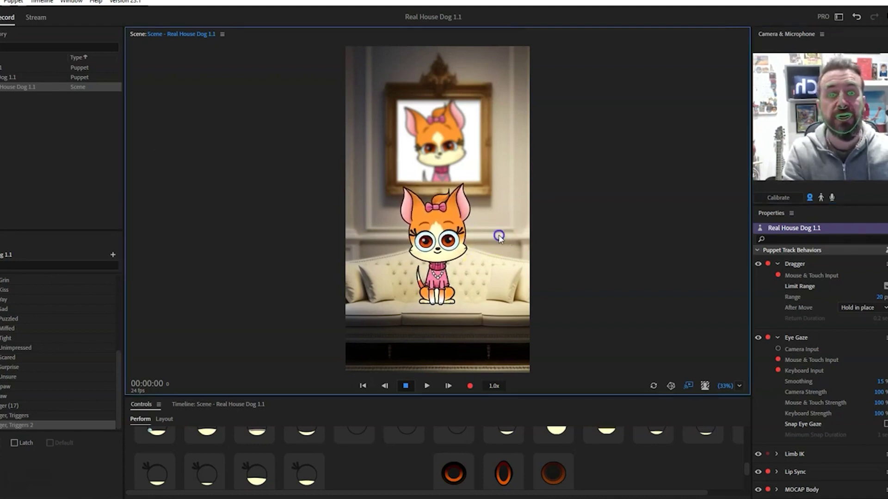
left_click(301, 236)
mouse_move(301, 236)
left_mouse_down()
mouse_move(587, 293)
mouse_move(235, 317)
mouse_move(309, 133)
mouse_move(664, 303)
mouse_move(265, 386)
mouse_move(611, 387)
mouse_move(504, 137)
mouse_move(517, 133)
mouse_move(275, 178)
mouse_move(367, 239)
left_mouse_up()
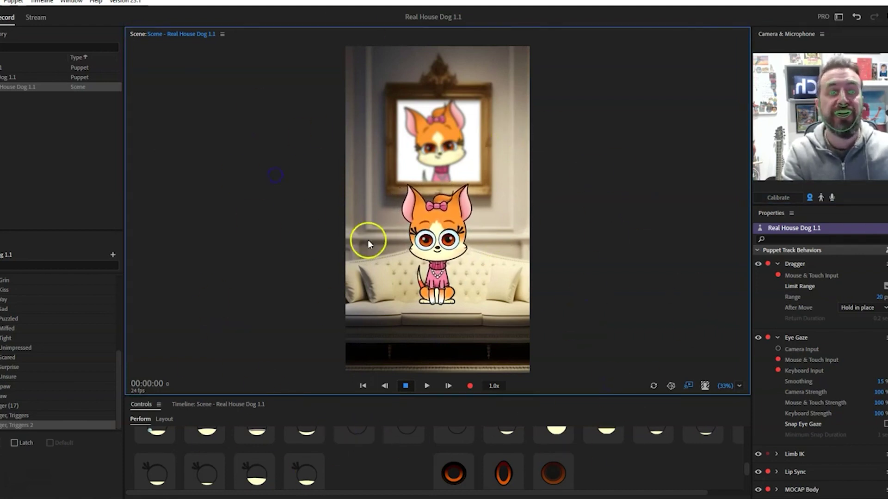
left_click(778, 349)
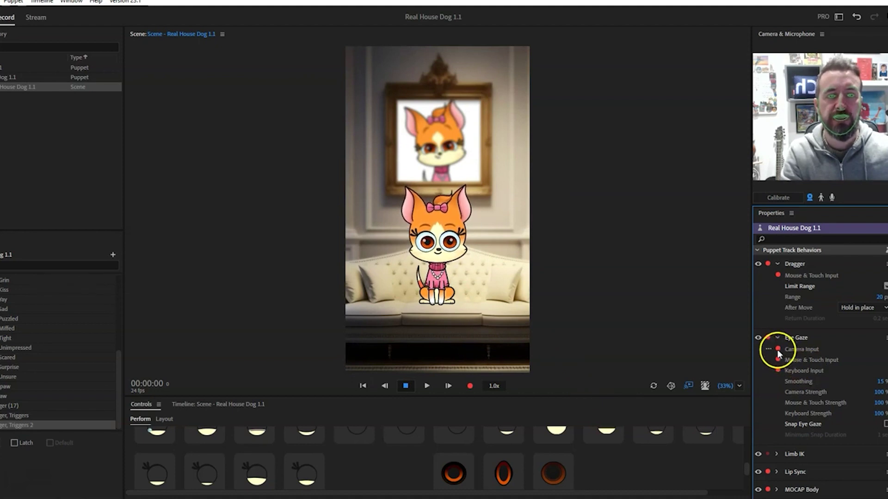
left_click(764, 347)
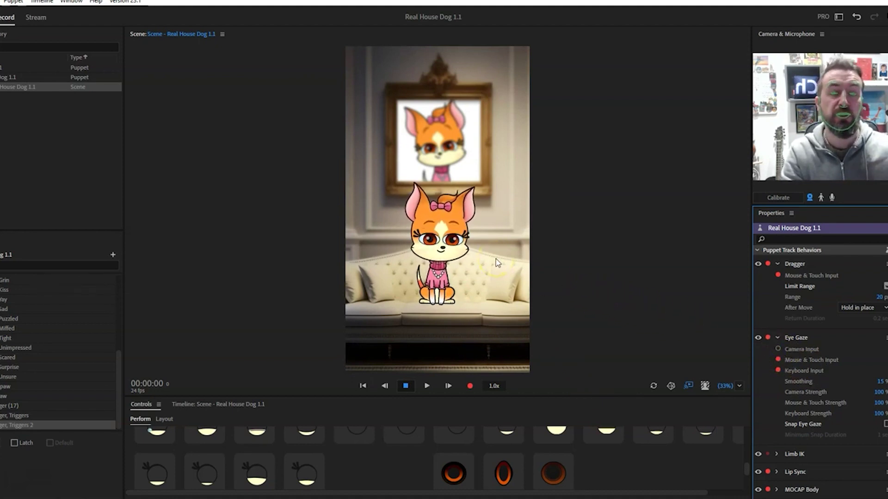
mouse_move(365, 198)
left_mouse_down()
mouse_move(395, 159)
mouse_move(546, 295)
left_mouse_up()
Aim the dog's eyes at several spots around itself, then enlarge the triggers area below the scene.
left_click(436, 238)
left_click(499, 256)
left_click(469, 245)
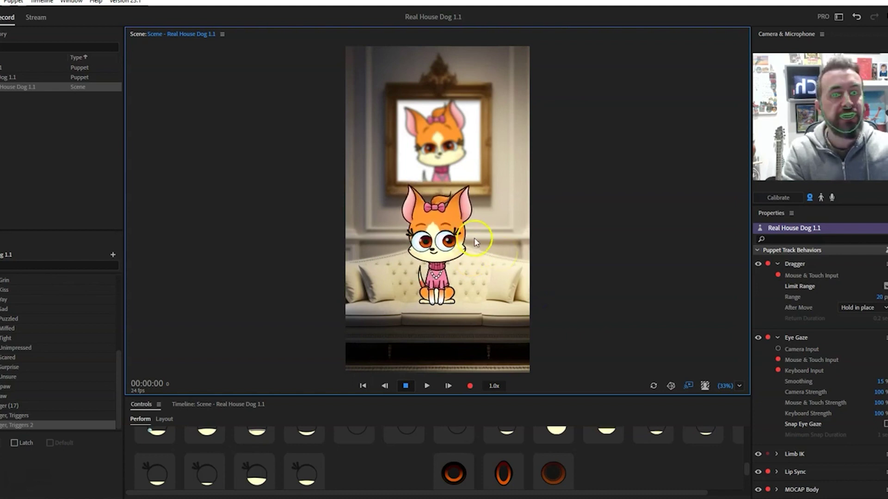
mouse_move(468, 246)
left_mouse_down()
mouse_move(439, 235)
mouse_move(446, 205)
mouse_move(472, 196)
mouse_move(417, 209)
left_mouse_up()
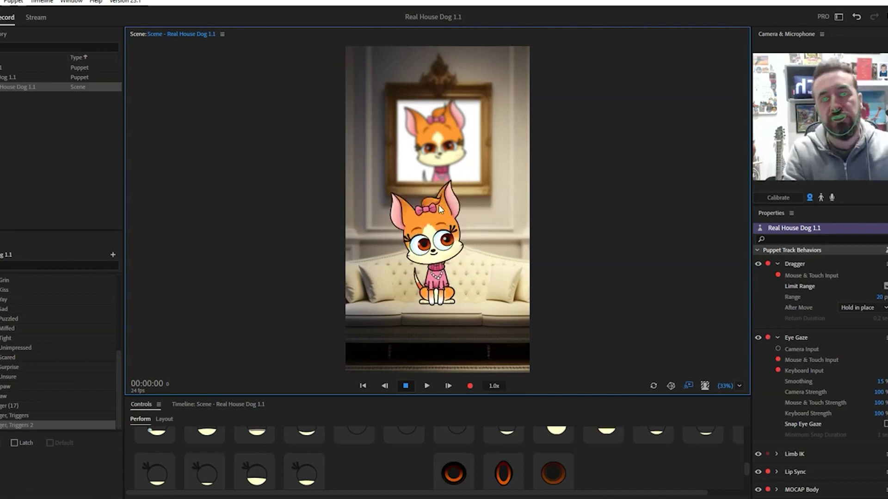
left_click(437, 279)
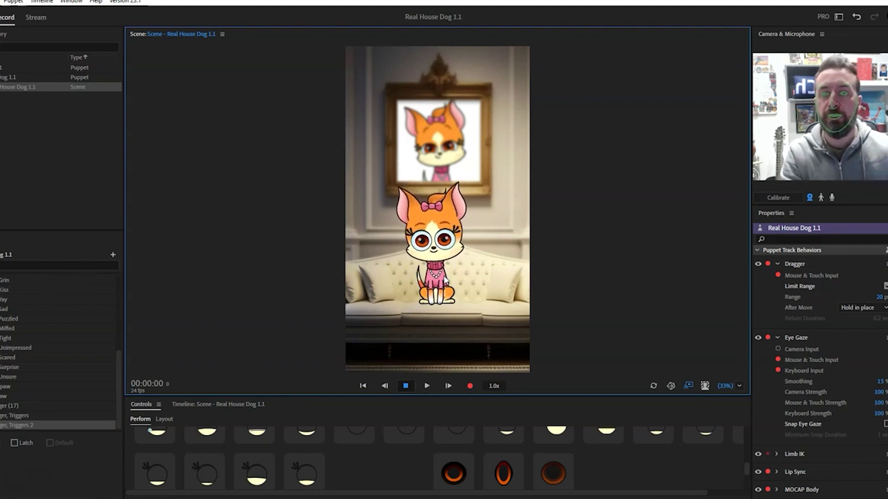
left_click_drag(407, 396, 406, 350)
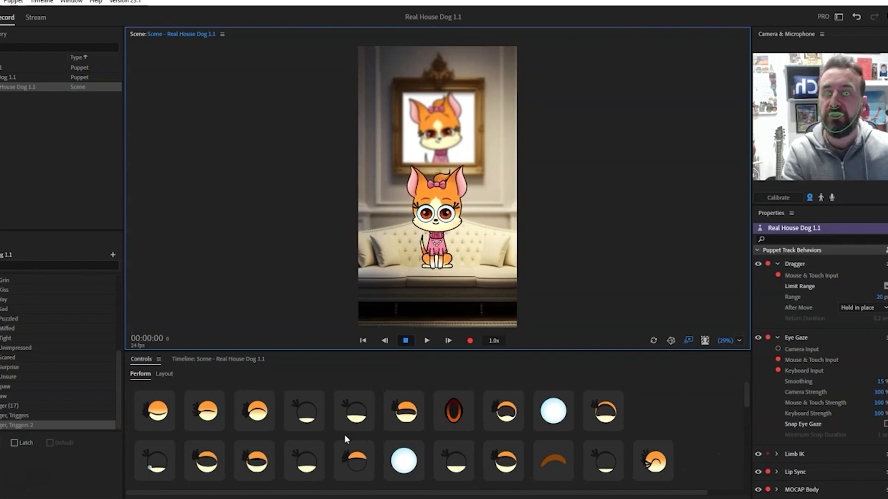
Half-close then fully close the dog's eyes with Eyes close 1, and try the ear-and-bow pose trigger.
left_click(157, 412)
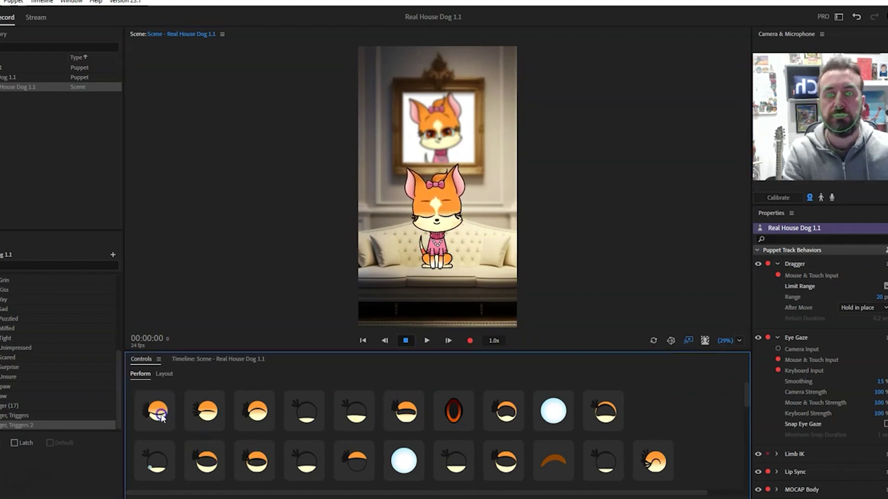
left_click(207, 417)
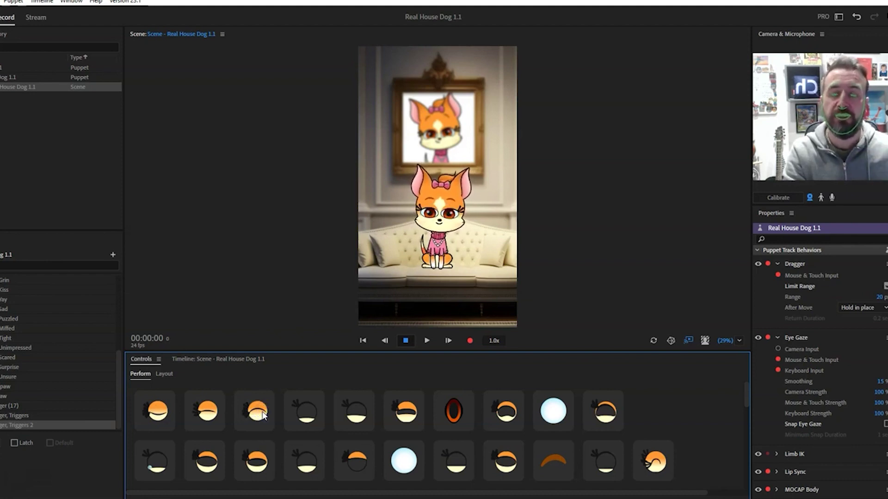
left_click(314, 417)
left_click(314, 417)
left_click(359, 416)
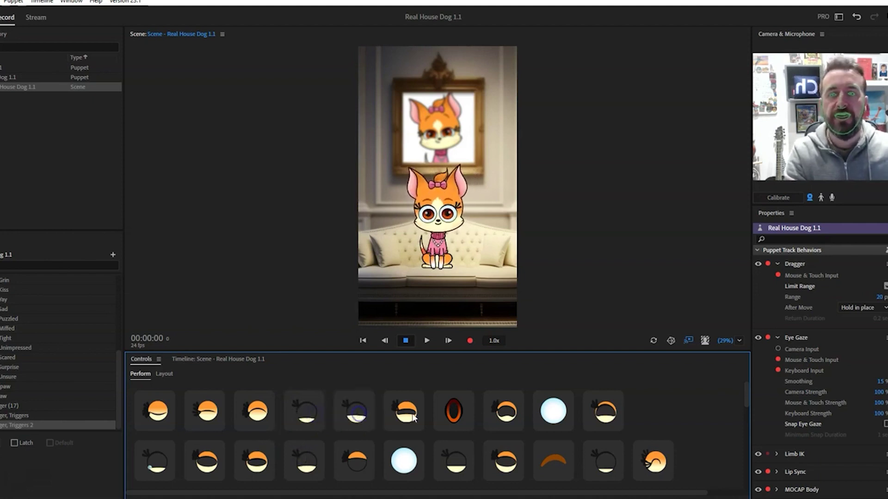
Open the dog's eyes wide, then cycle through other eye, eye-closing and mouth triggers.
left_click(454, 417)
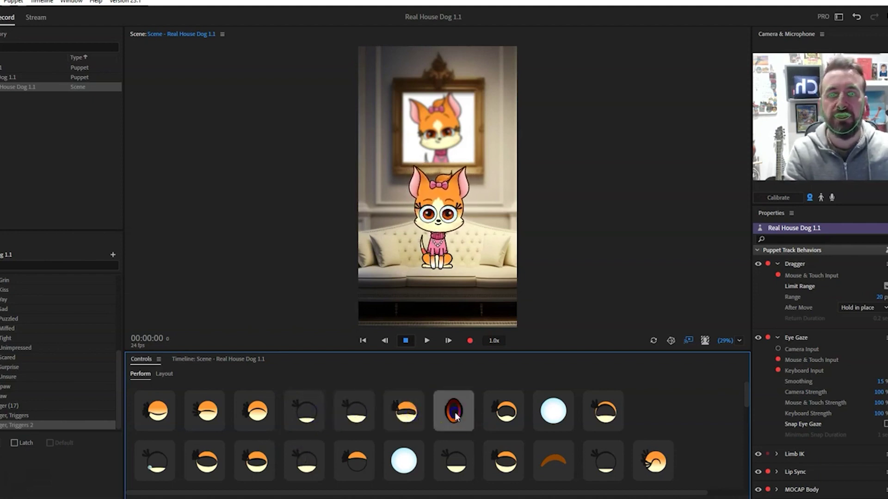
left_click(507, 414)
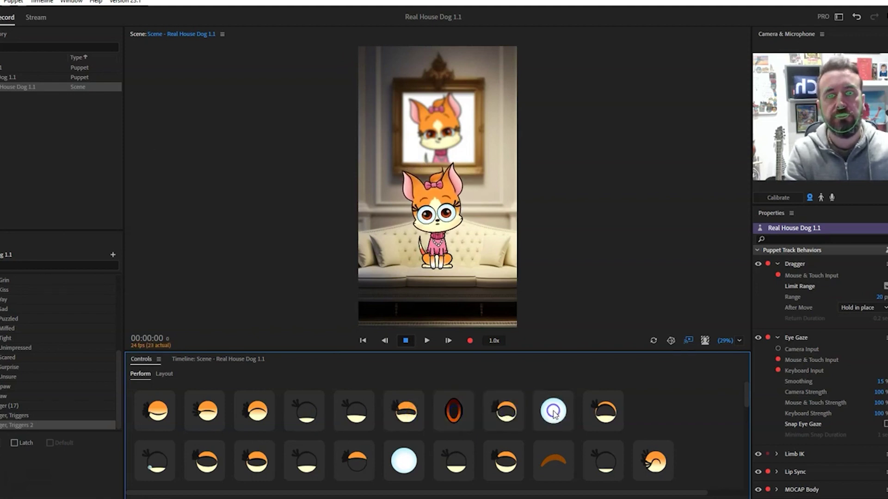
left_click(598, 411)
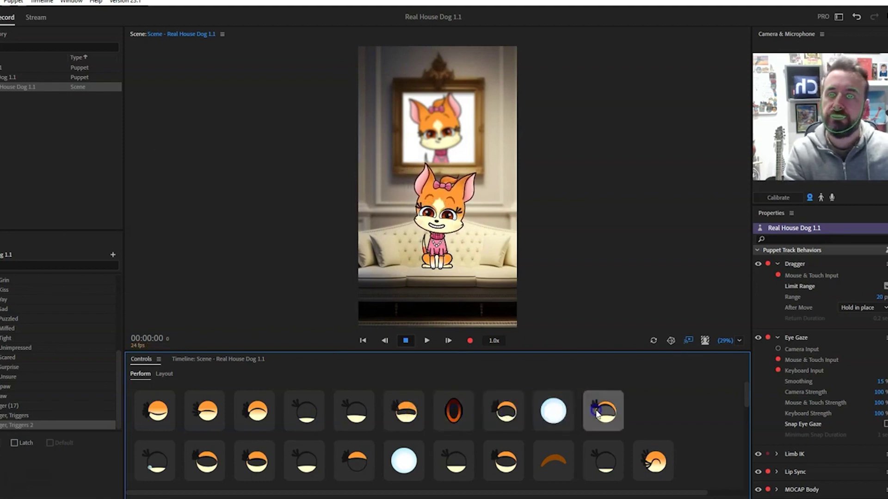
left_click(664, 461)
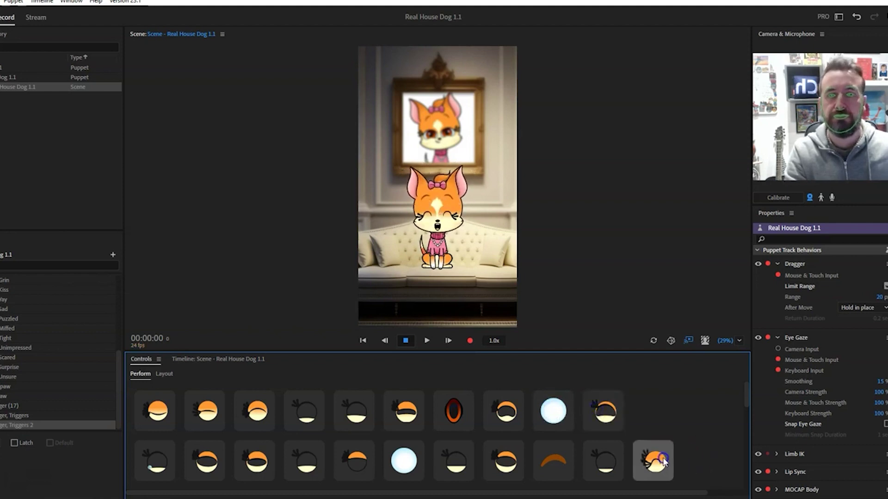
left_click(608, 465)
left_click(607, 465)
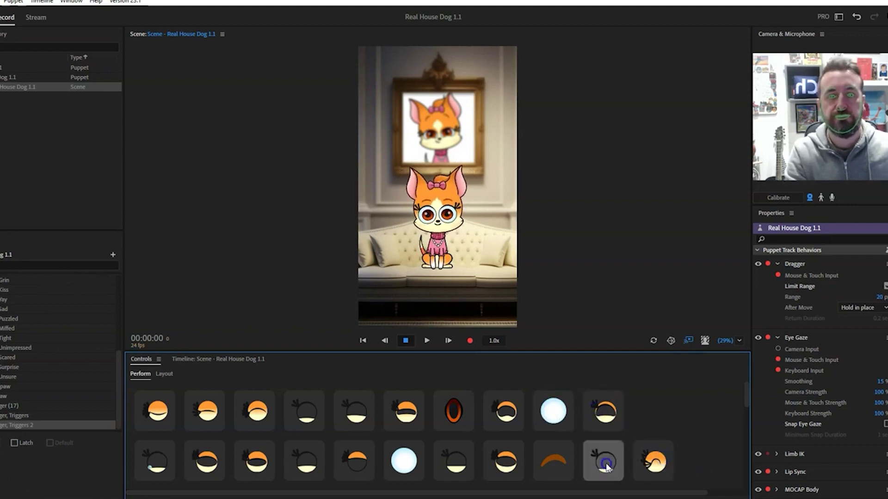
Give the dog a monocle eye, restore it, turn its eyes brown and half-close them.
left_click(506, 461)
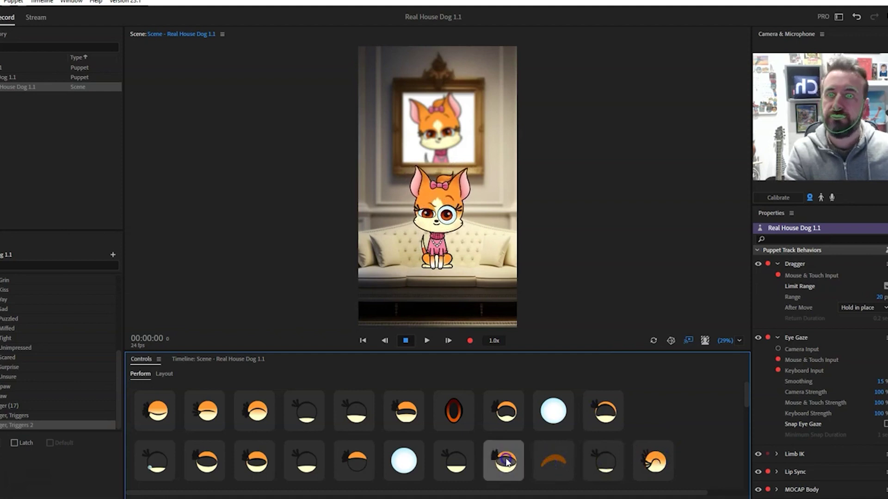
left_click(456, 461)
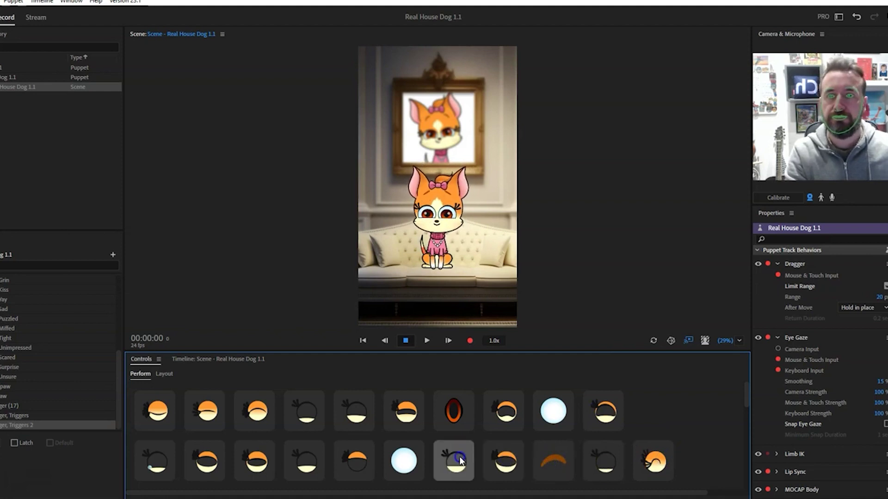
left_click(388, 461)
left_click(355, 461)
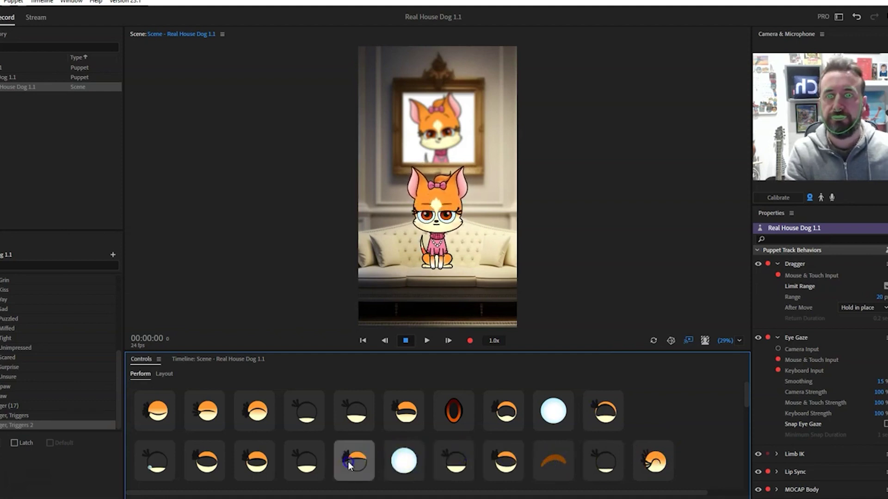
left_click(305, 462)
left_click(265, 467)
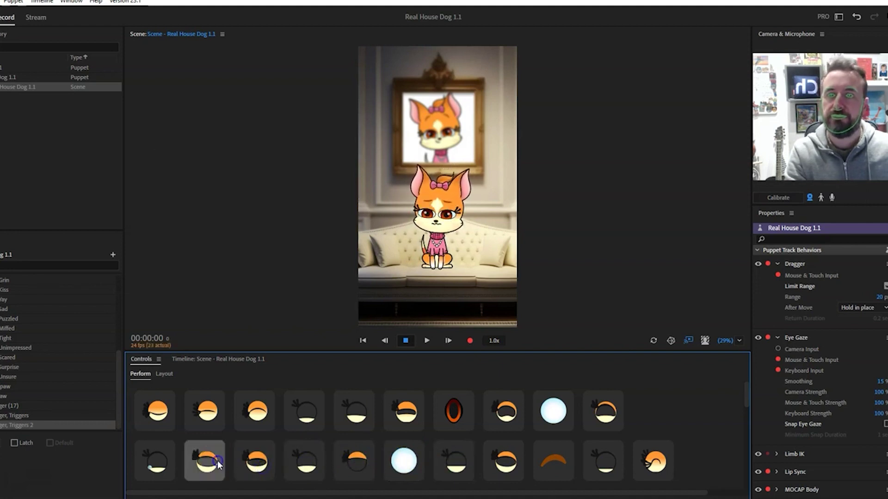
left_click(158, 461)
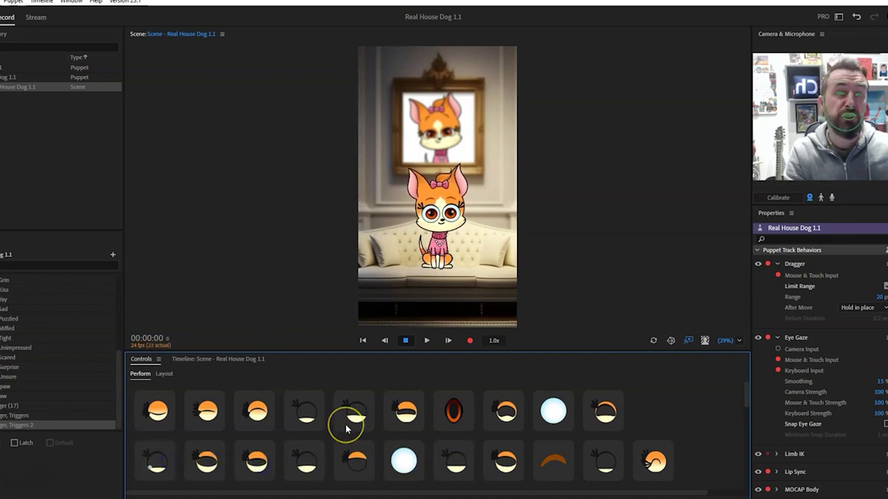
Give the dog closed, teary eyes, then open its eyes wide again.
scroll(345, 424, "down", 4)
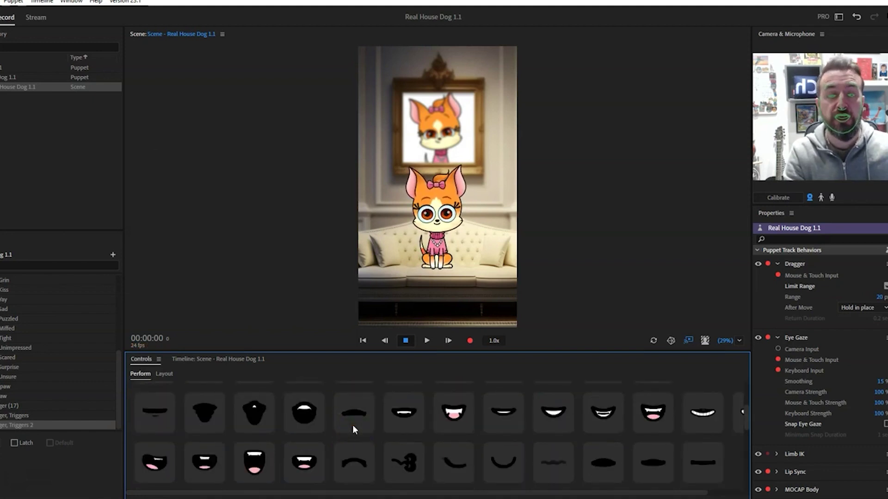
scroll(354, 430, "down", 6)
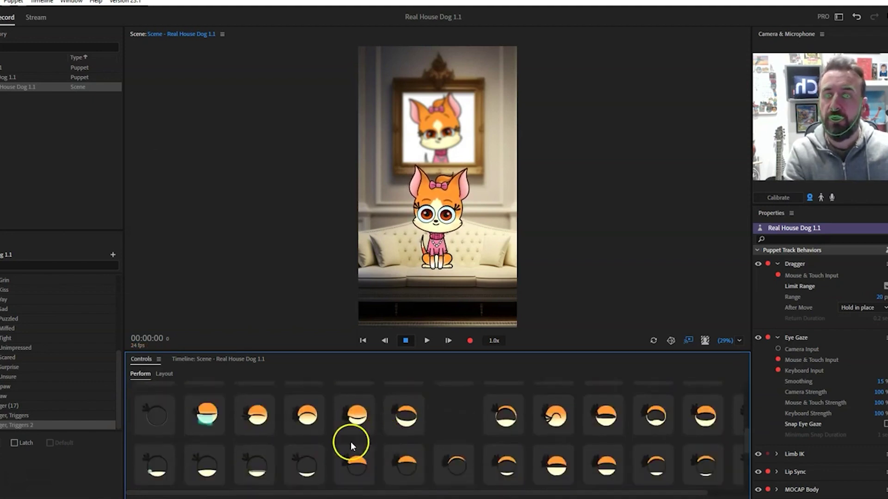
left_click(206, 420)
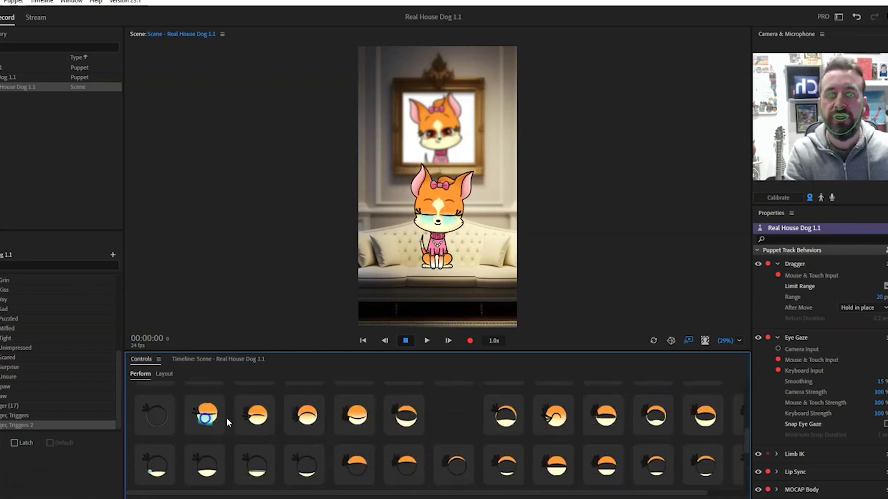
scroll(414, 441, "down", 3)
left_click(468, 444)
left_click(500, 447)
scroll(333, 430, "up", 3)
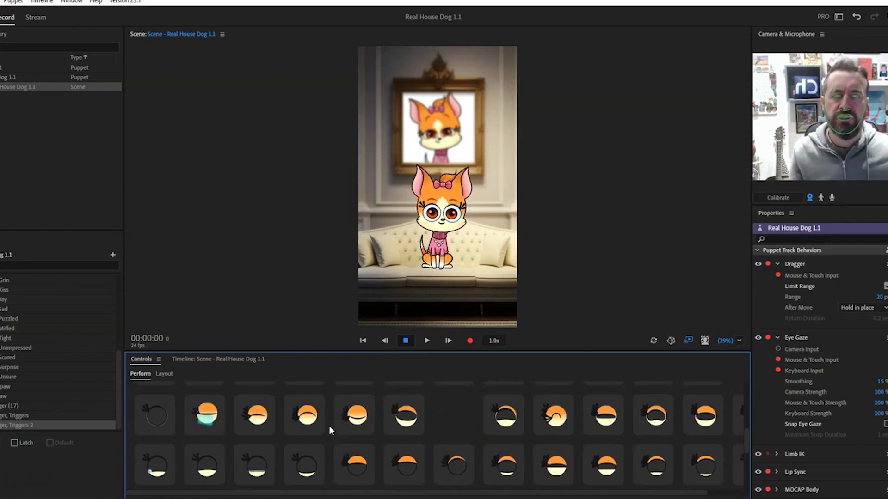
Play the Paw up right and Paw up left replays from the MOCAP [shadow] Replays list.
scroll(819, 401, "down", 10)
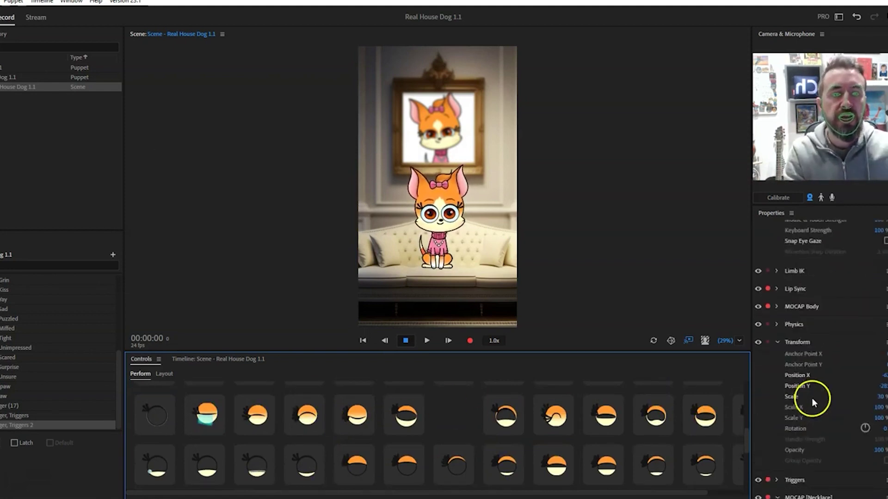
scroll(820, 402, "down", 10)
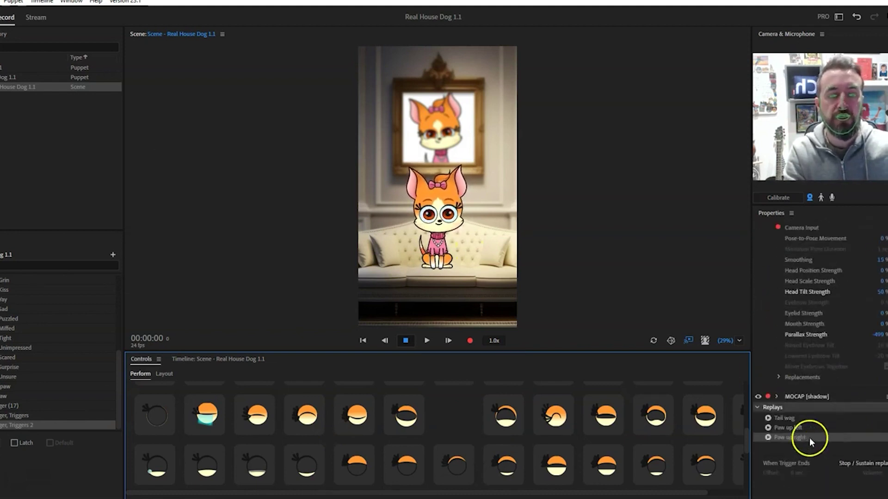
left_click(768, 437)
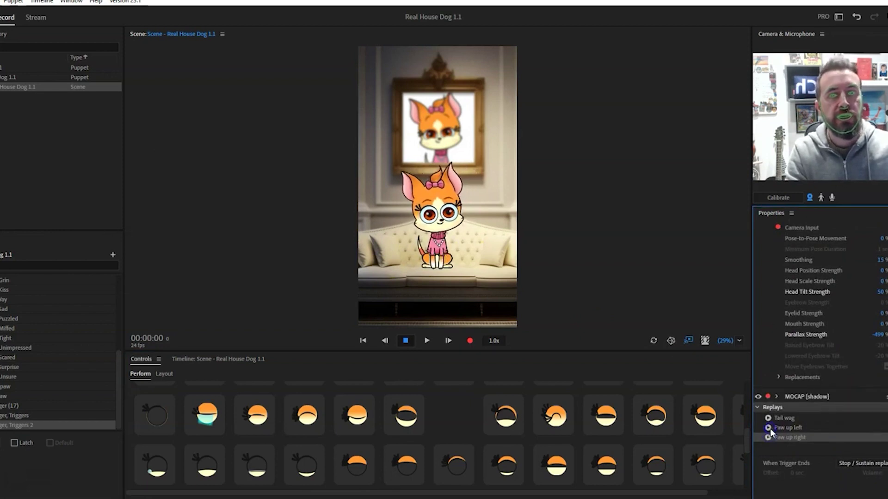
left_click(768, 427)
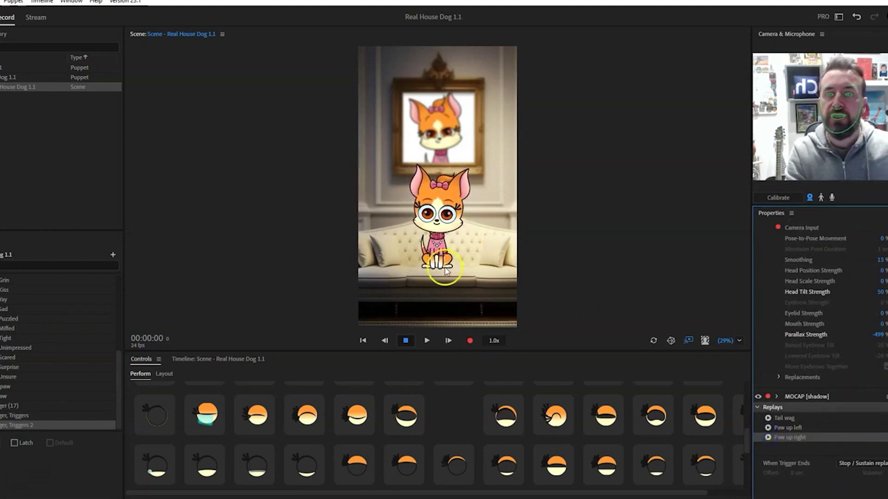
Drag the dog's paws up toward its face, refresh to reset its pose, and start Tail wag.
left_click_drag(445, 271, 444, 267)
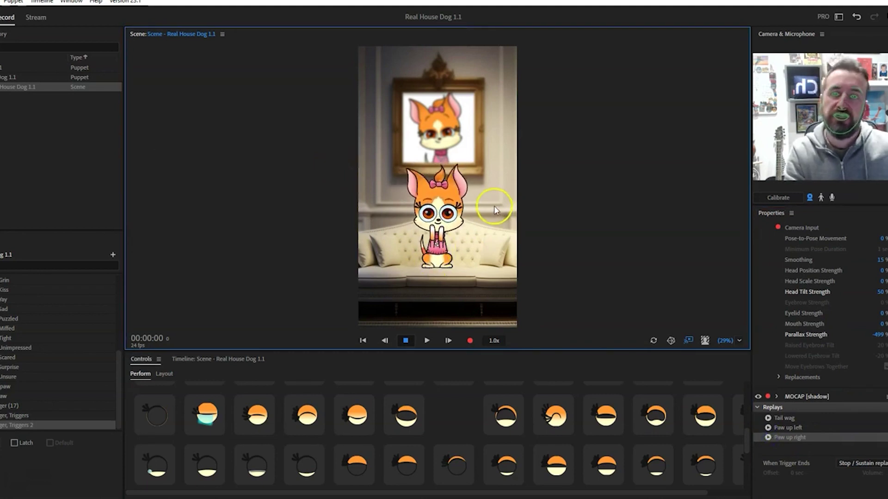
left_click(655, 340)
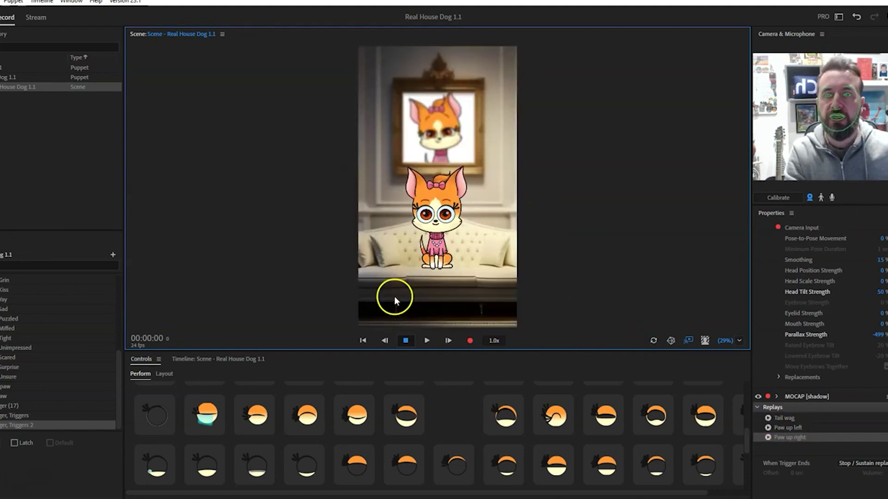
left_click(768, 418)
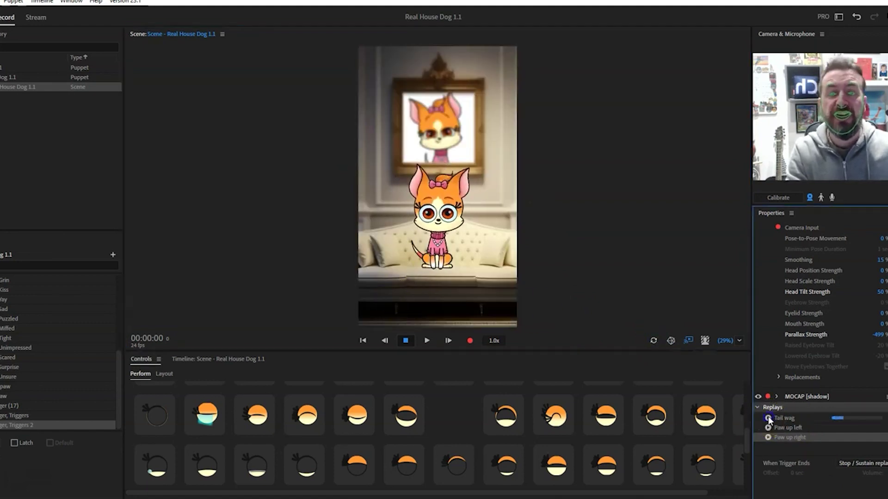
Run the Tail wag replay a second time so the dog wags its tail on the sofa.
left_click(481, 280)
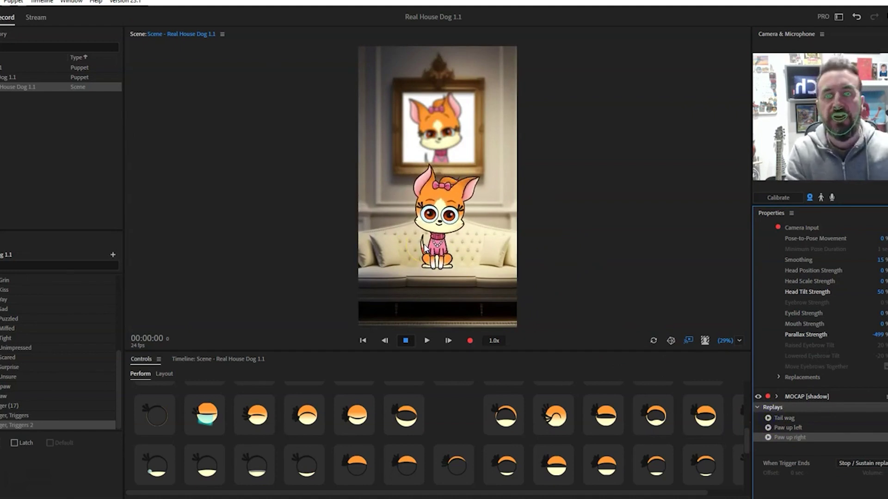
left_click(727, 402)
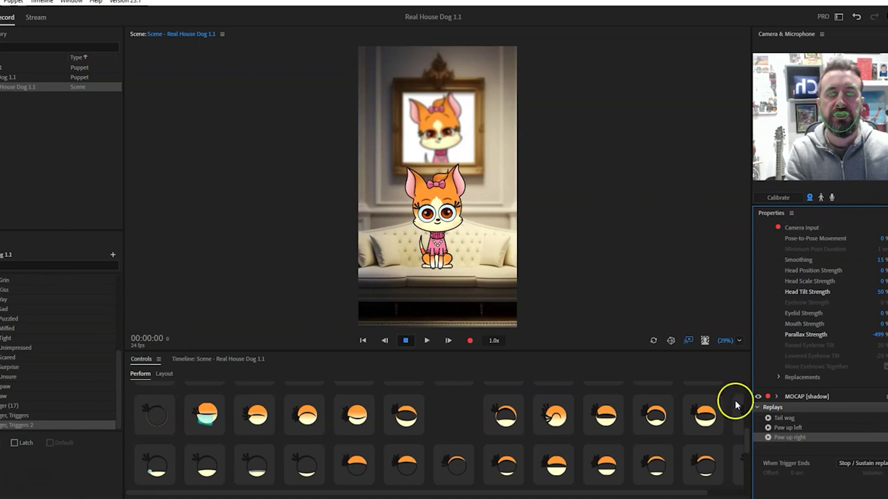
left_click(768, 419)
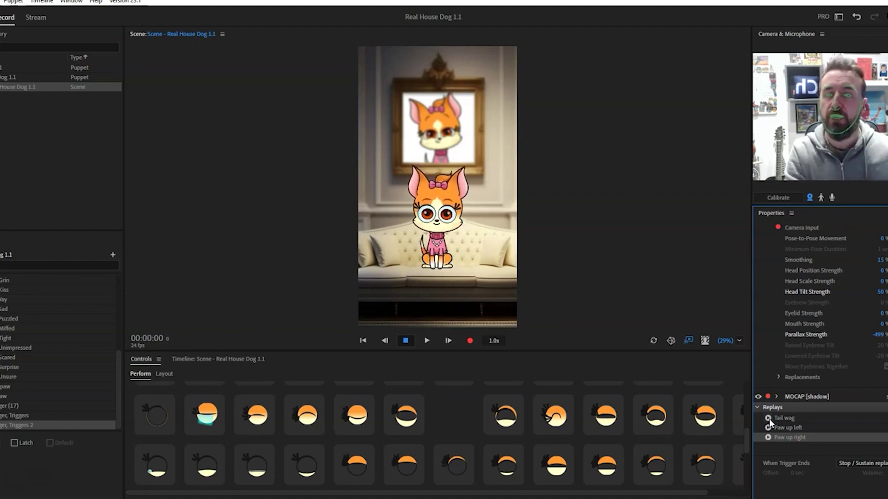
Switch on Microphone Input for voice-driven lip sync and fire two expression triggers on the dog.
left_click(832, 198)
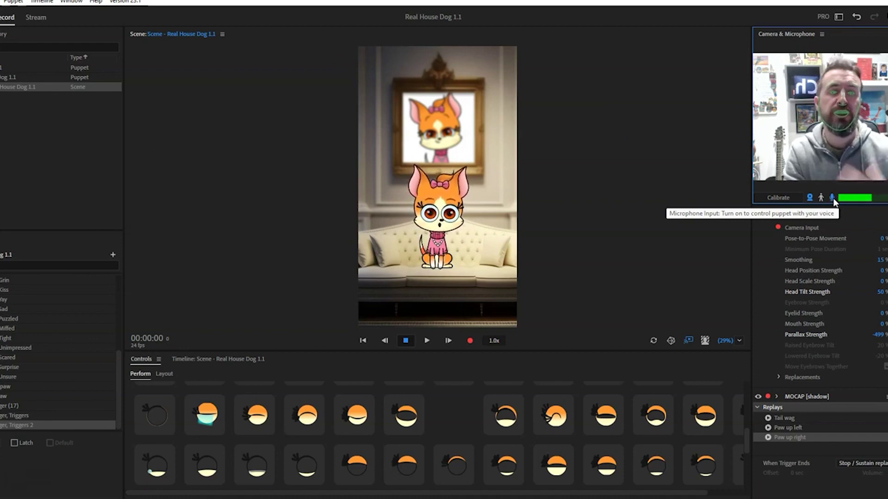
left_click(554, 410)
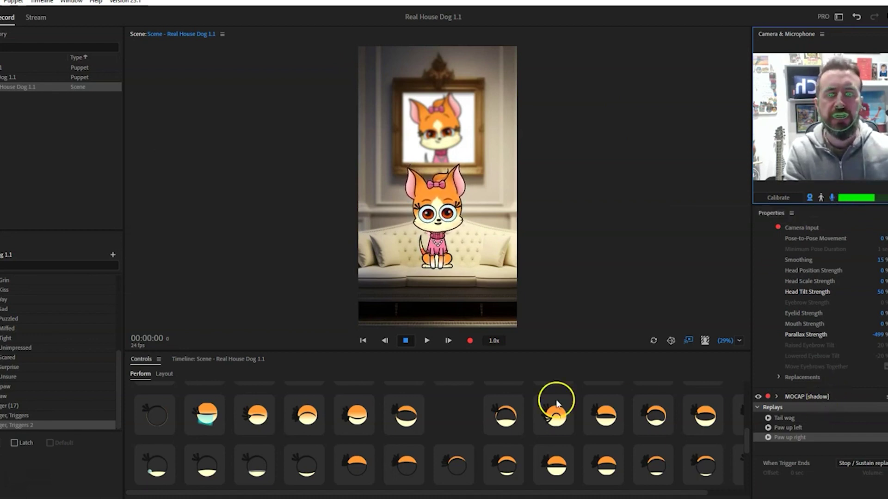
left_click(373, 403)
left_click(193, 360)
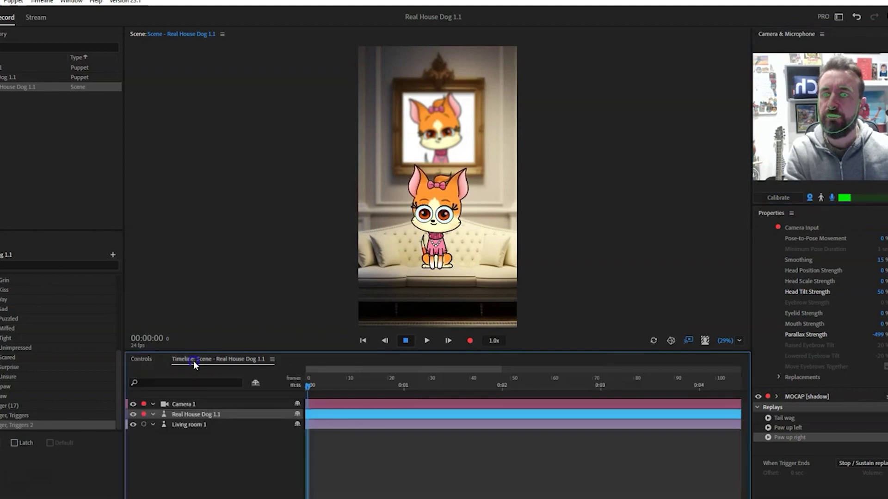
Select Camera 1 and play Shots 3 through 8, zooming closer on the dog, then return to the wide view.
left_click(204, 402)
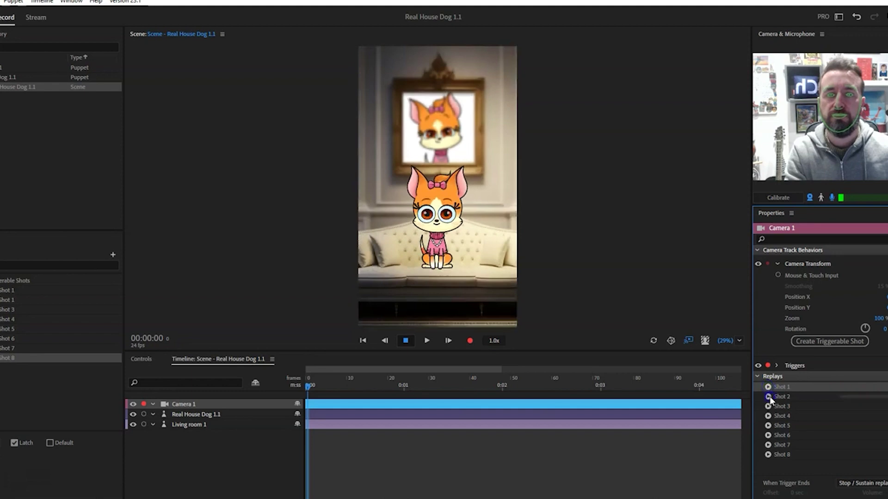
left_click(768, 407)
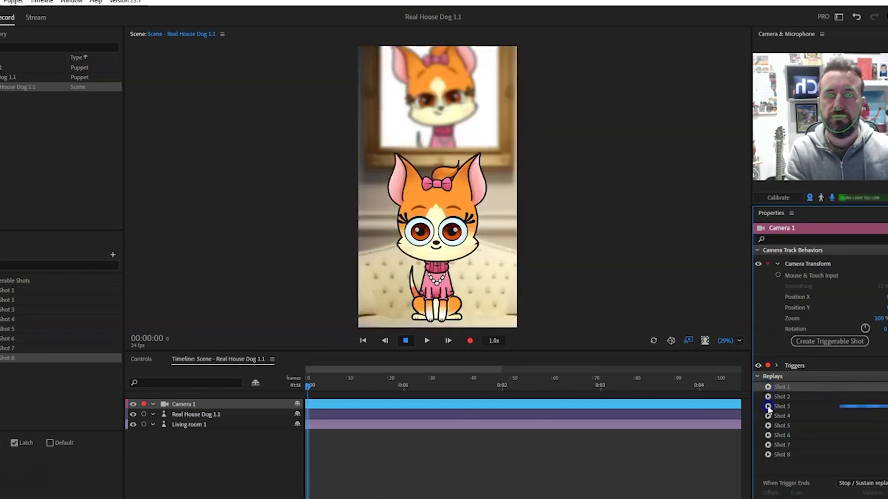
left_click(768, 416)
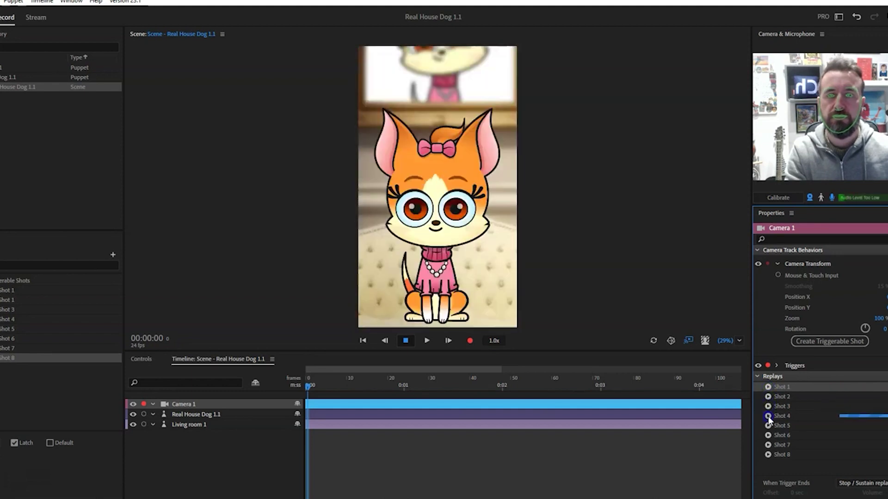
left_click(768, 426)
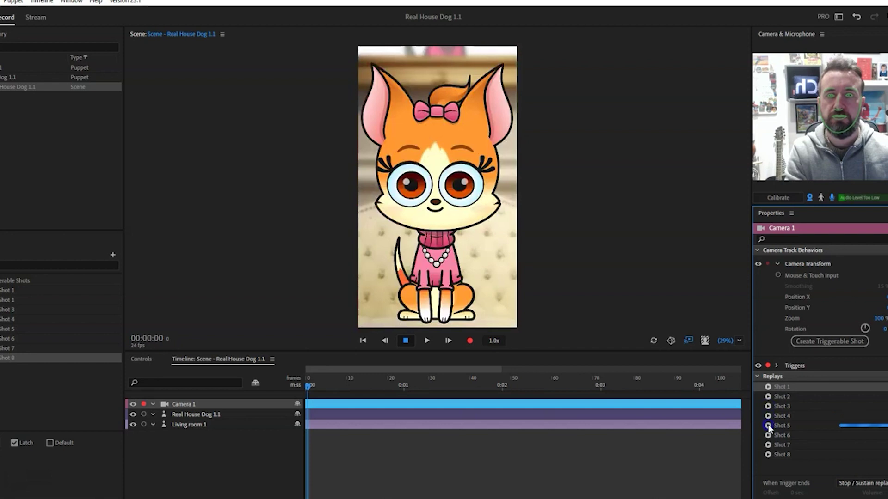
left_click(768, 436)
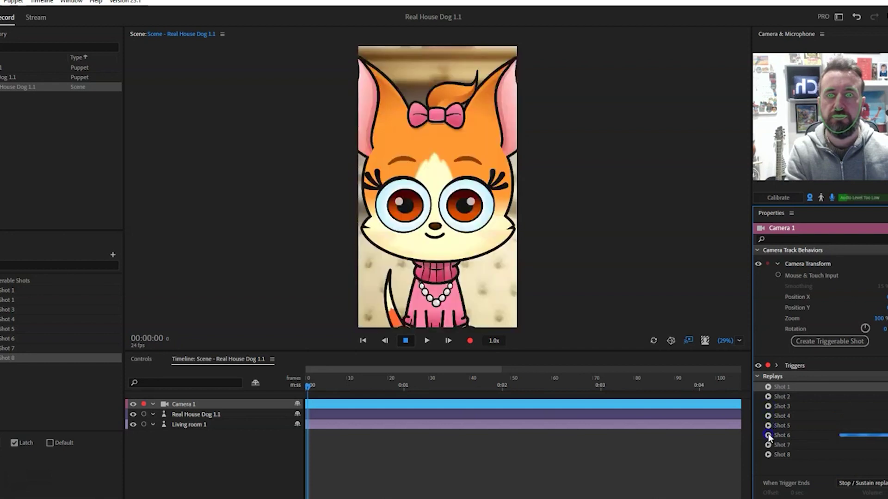
left_click(768, 445)
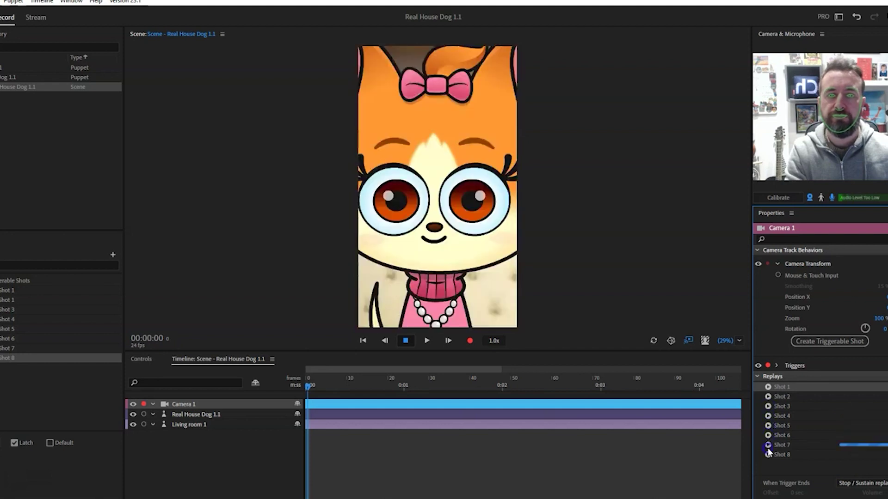
left_click(767, 454)
left_click(515, 301)
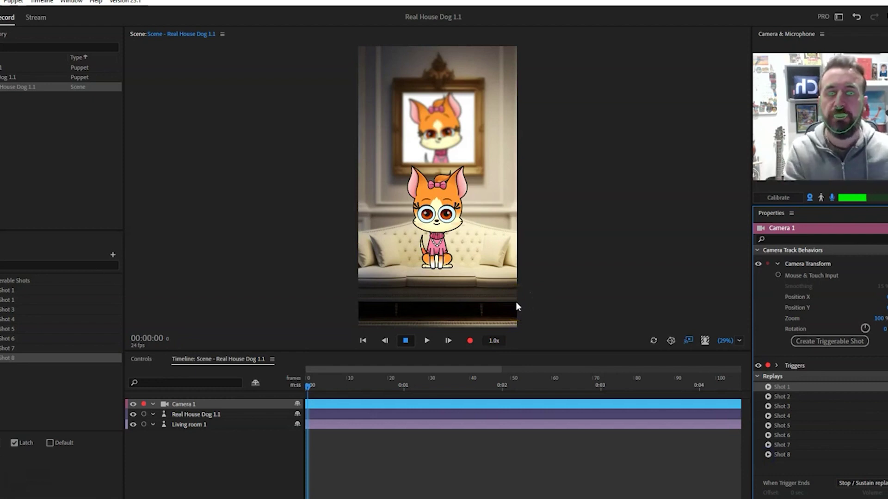
left_click(526, 304)
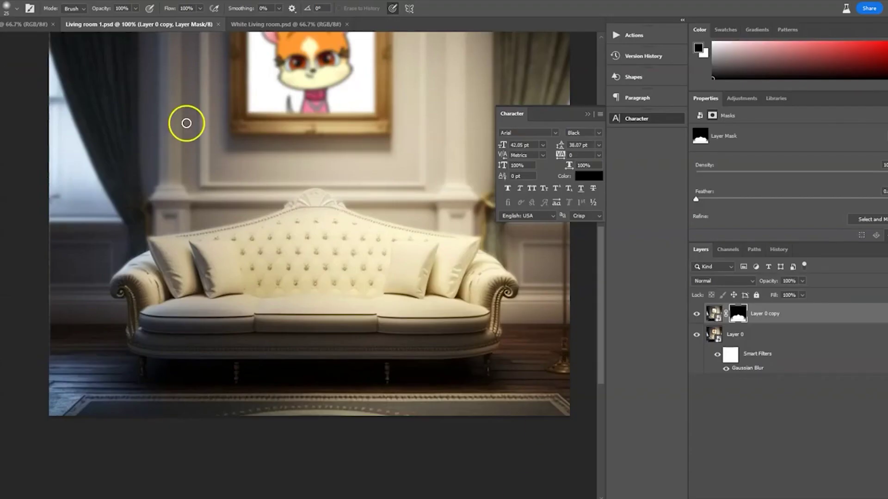
Look at White Living room.psd in Photoshop, then switch back to Living room 1.psd.
left_click(242, 26)
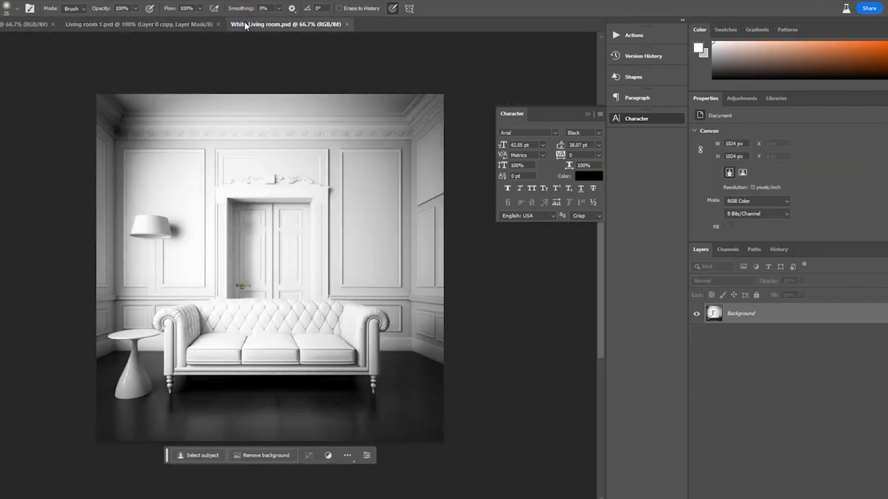
left_click(20, 27)
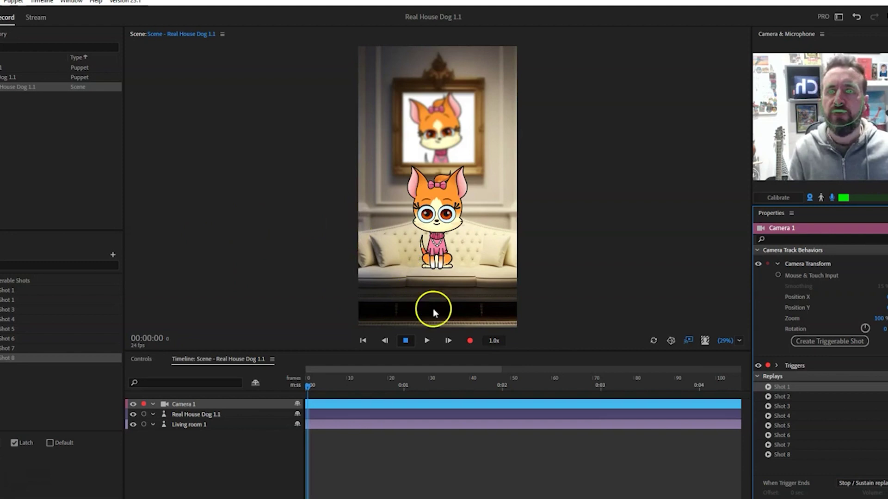
Select the Real House Dog 1.1 track and drag the dog's body slightly on the sofa.
left_click(195, 416)
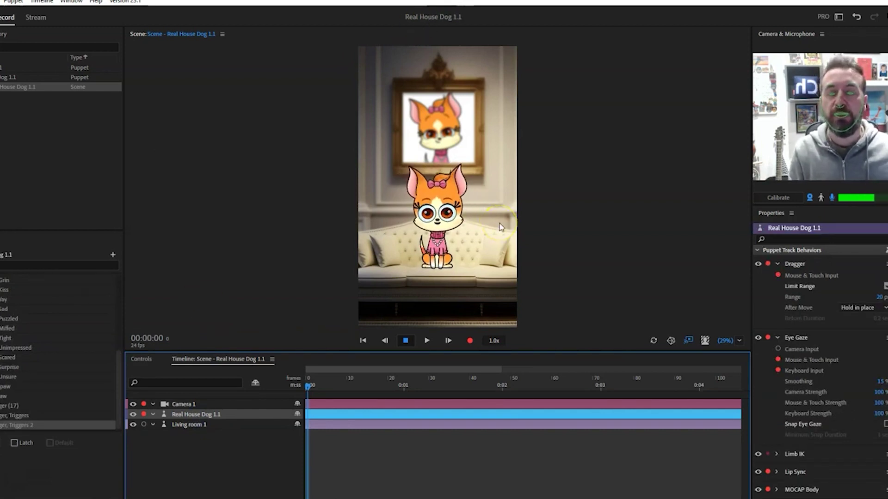
left_click_drag(440, 254, 430, 256)
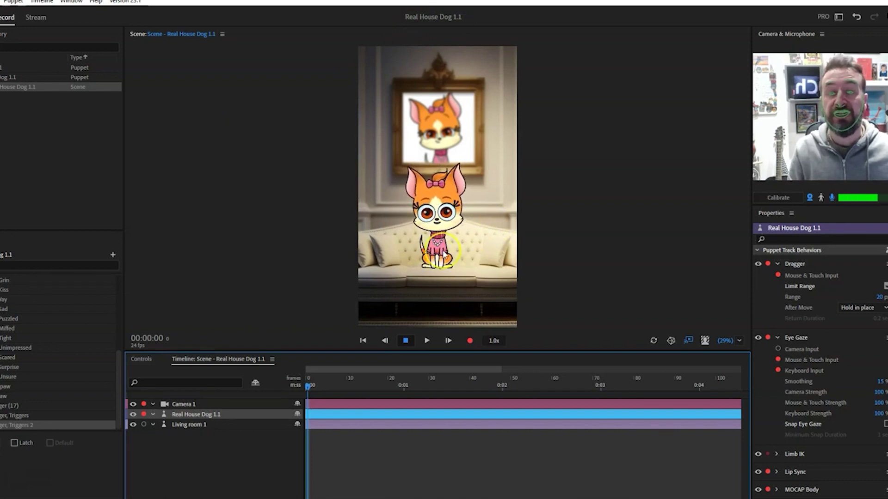